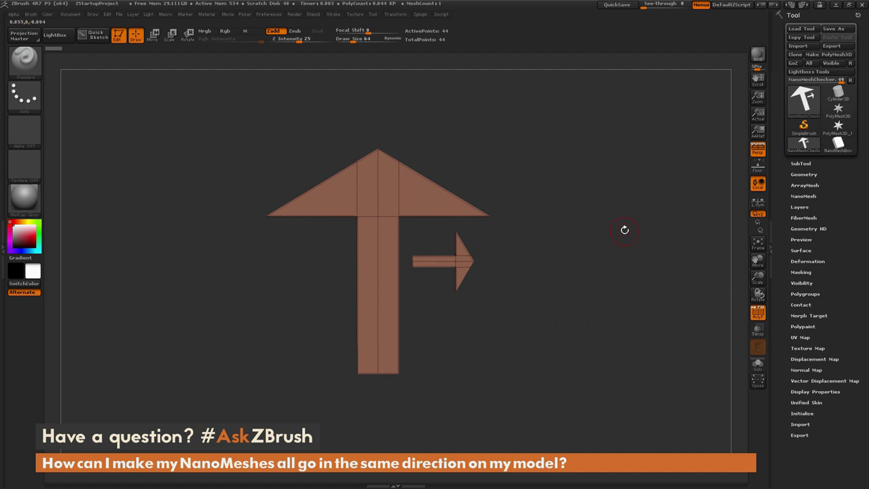
Make the arrow model a new InsertMesh brush, then convert it into a NanoMesh brush.
{"action": "mouse_move", "coordinate": [571, 288]}
{"action": "left_mouse_down"}
{"action": "mouse_move", "coordinate": [516, 288]}
{"action": "mouse_move", "coordinate": [584, 288]}
{"action": "mouse_move", "coordinate": [536, 288]}
{"action": "mouse_move", "coordinate": [574, 287]}
{"action": "mouse_move", "coordinate": [559, 271]}
{"action": "mouse_move", "coordinate": [569, 288]}
{"action": "left_mouse_up"}
{"action": "mouse_move", "coordinate": [565, 275]}
{"action": "left_mouse_down"}
{"action": "mouse_move", "coordinate": [524, 292]}
{"action": "mouse_move", "coordinate": [565, 275]}
{"action": "left_mouse_up"}
{"action": "left_click", "coordinate": [31, 15]}
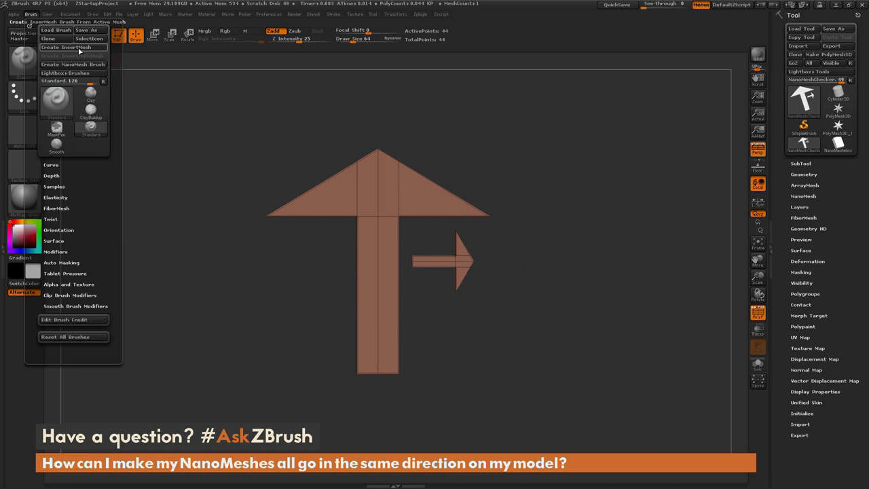
{"action": "left_click", "coordinate": [80, 48]}
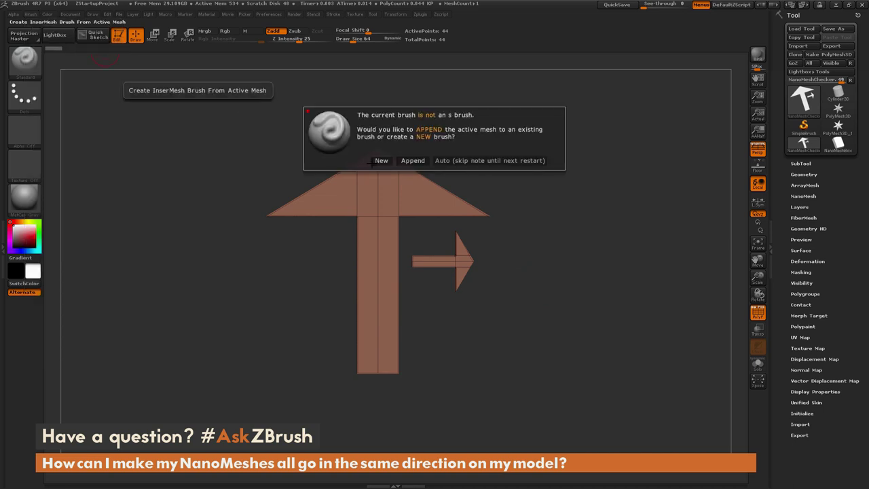
{"action": "left_click", "coordinate": [381, 160]}
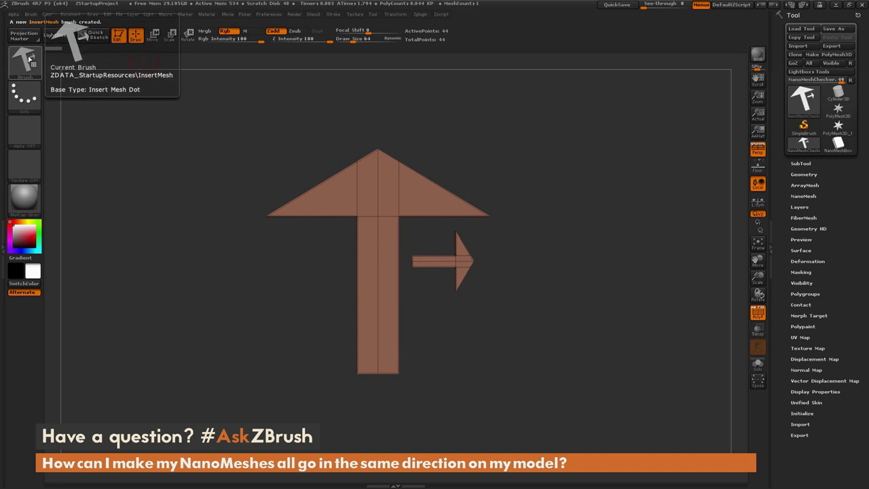
{"action": "left_click", "coordinate": [30, 15]}
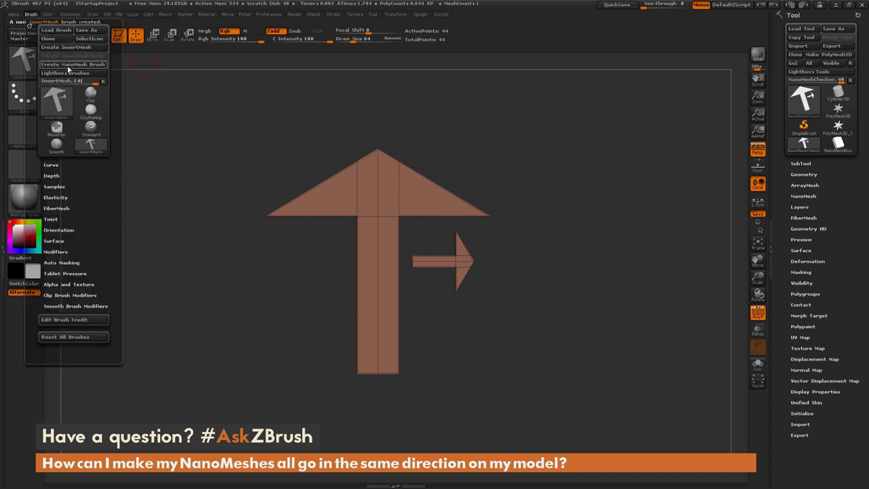
{"action": "left_click", "coordinate": [71, 65]}
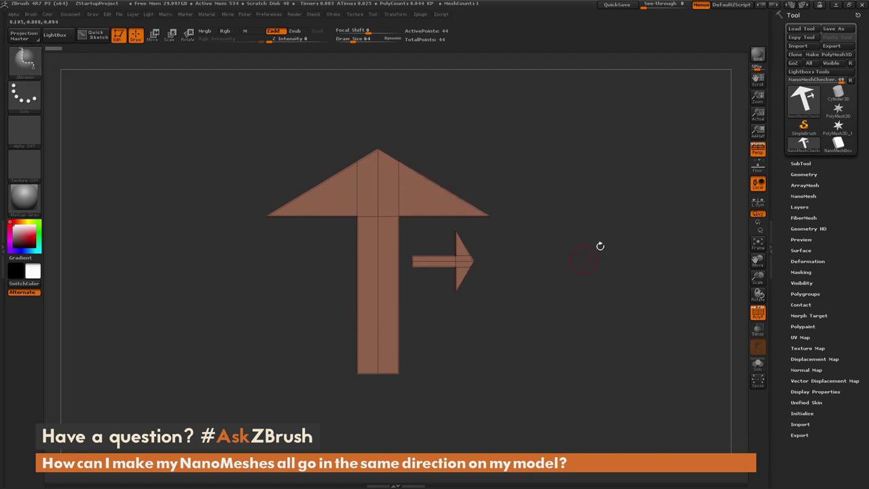
Select the NanoMeshBox tool and orbit it into a flat front view.
{"action": "left_click", "coordinate": [840, 144]}
{"action": "left_click_drag", "start_coordinate": [629, 266], "coordinate": [608, 303]}
{"action": "left_click_drag", "start_coordinate": [556, 313], "coordinate": [564, 301]}
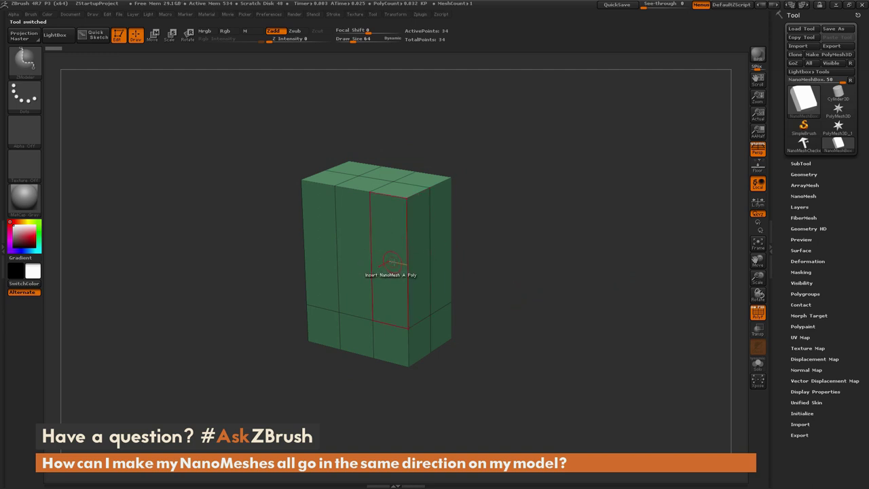
{"action": "mouse_move", "coordinate": [551, 263]}
{"action": "left_mouse_down"}
{"action": "mouse_move", "coordinate": [560, 245]}
{"action": "mouse_move", "coordinate": [559, 258]}
{"action": "left_mouse_up"}
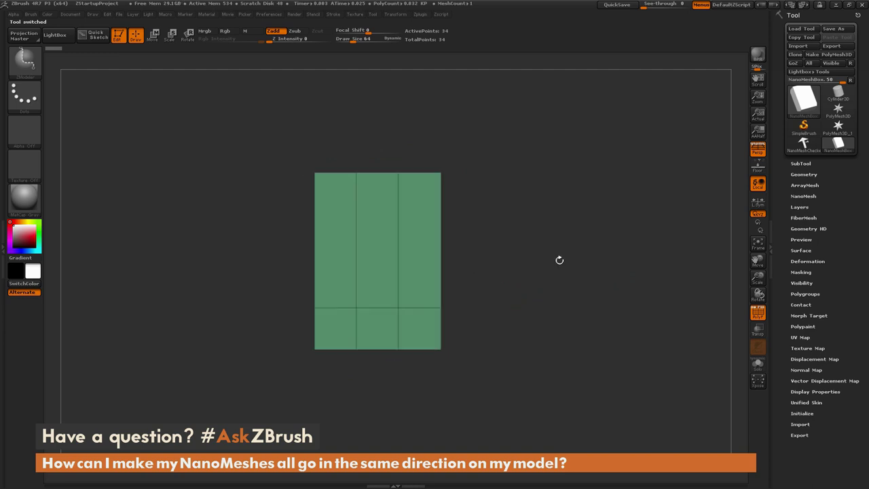
Insert arrow NanoMeshes on the box with Insert NanoMesh targeting All Polygons.
{"action": "right_click", "coordinate": [418, 250]}
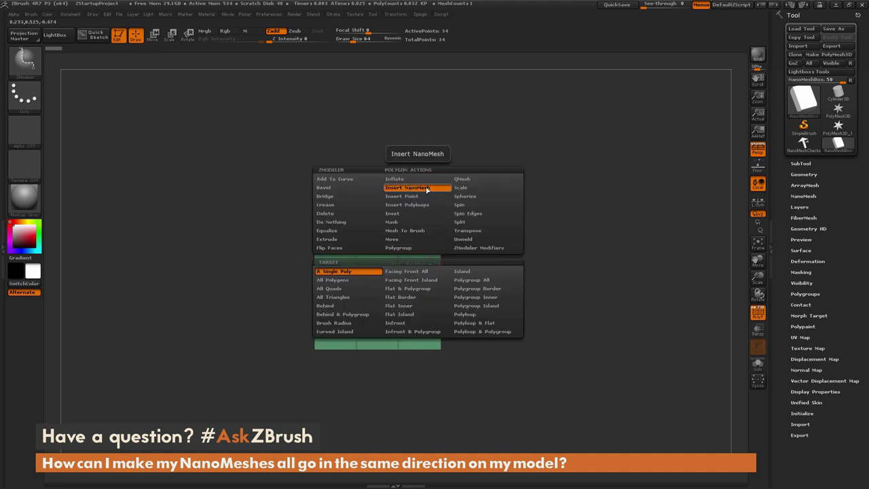
{"action": "left_click", "coordinate": [345, 279]}
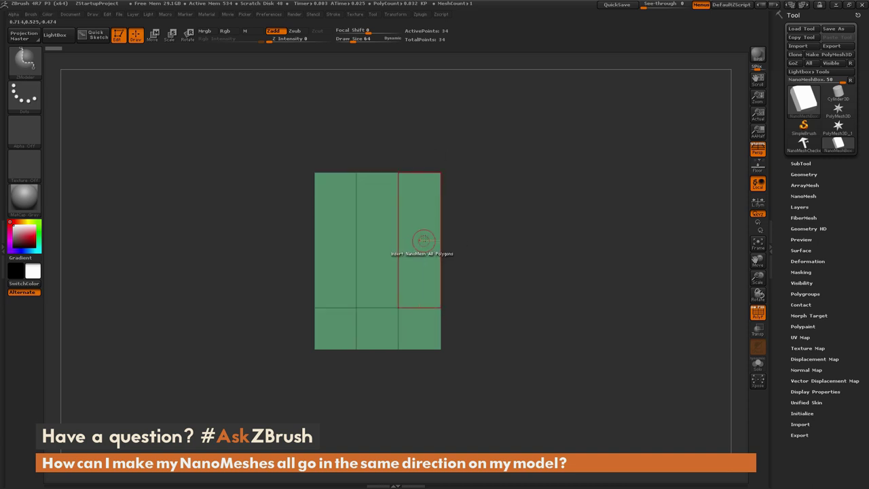
{"action": "mouse_move", "coordinate": [419, 239]}
{"action": "left_mouse_down"}
{"action": "mouse_move", "coordinate": [573, 228]}
{"action": "mouse_move", "coordinate": [519, 242]}
{"action": "mouse_move", "coordinate": [541, 212]}
{"action": "mouse_move", "coordinate": [530, 222]}
{"action": "mouse_move", "coordinate": [574, 229]}
{"action": "mouse_move", "coordinate": [543, 234]}
{"action": "left_mouse_up"}
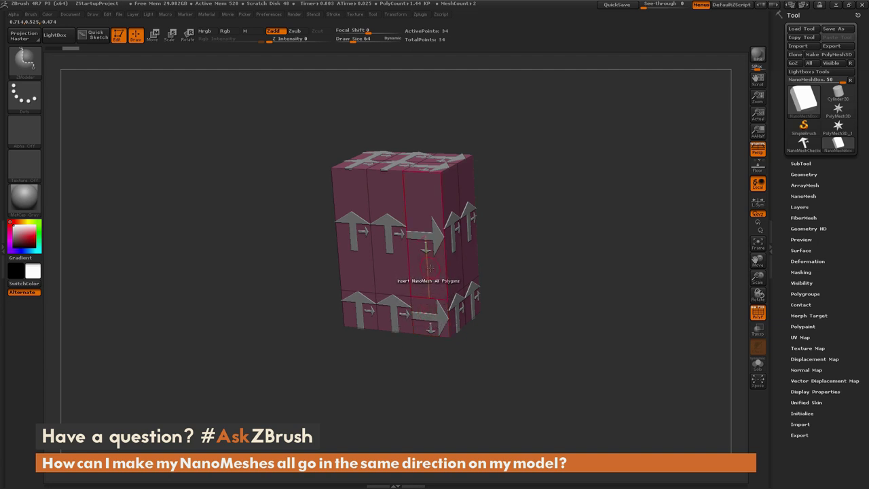
{"action": "left_click_drag", "start_coordinate": [548, 237], "coordinate": [568, 237]}
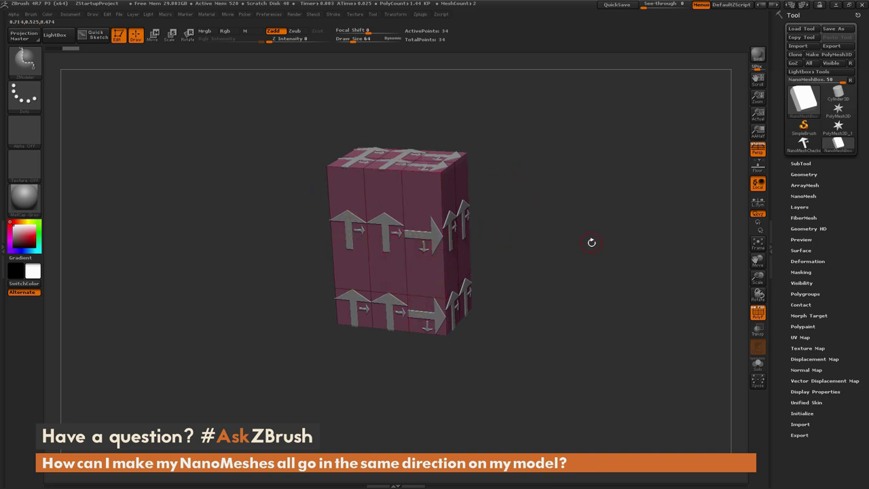
Try the NanoMesh alignment modes (normal, edge-based, point order), ending on normal alignment.
{"action": "left_click", "coordinate": [802, 195]}
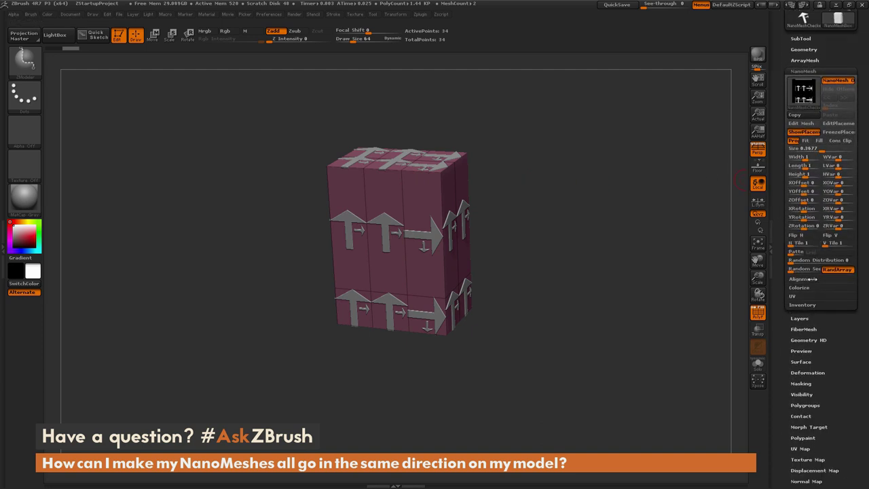
{"action": "left_click", "coordinate": [813, 279]}
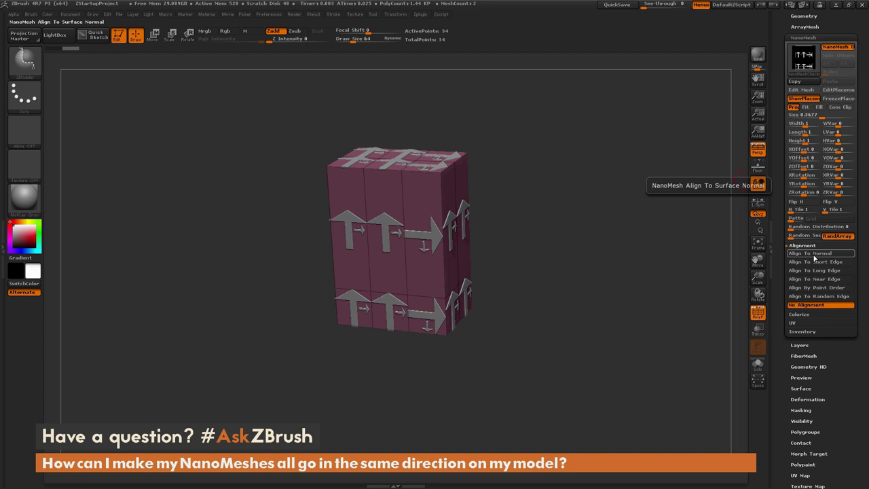
{"action": "left_click", "coordinate": [811, 254]}
{"action": "left_click", "coordinate": [813, 270]}
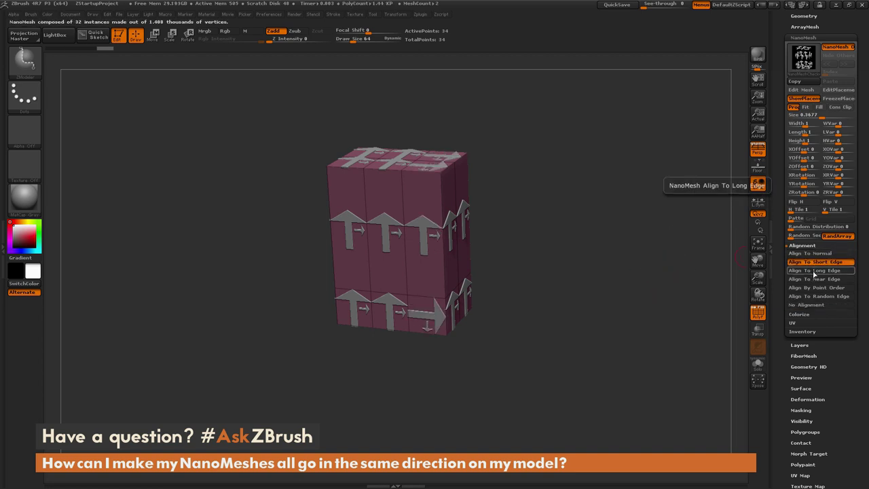
{"action": "left_click", "coordinate": [813, 279]}
{"action": "left_click", "coordinate": [814, 288]}
{"action": "left_click", "coordinate": [811, 254]}
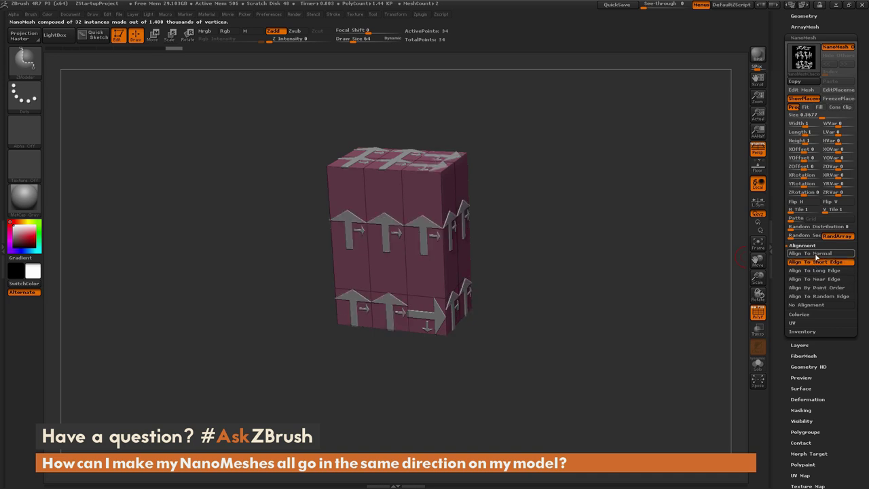
Set NanoMesh alignment to No Alignment and check the arrow directions.
{"action": "left_click_drag", "start_coordinate": [549, 254], "coordinate": [632, 279]}
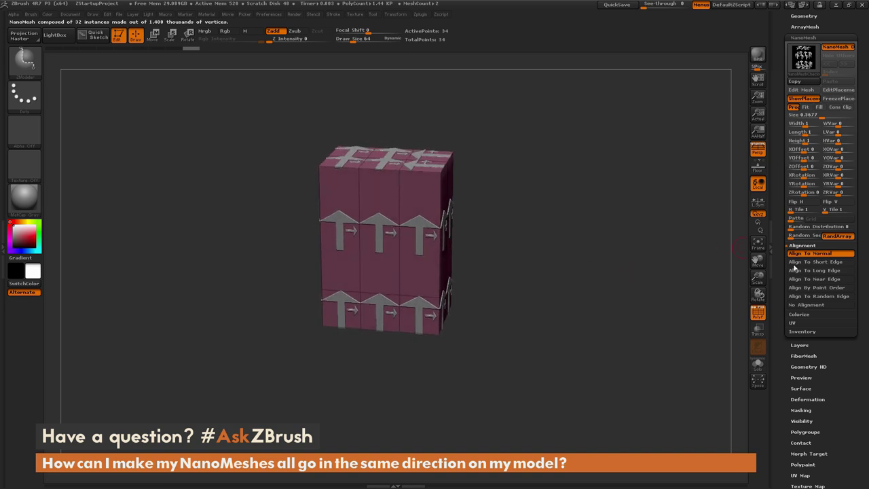
{"action": "left_click", "coordinate": [810, 306]}
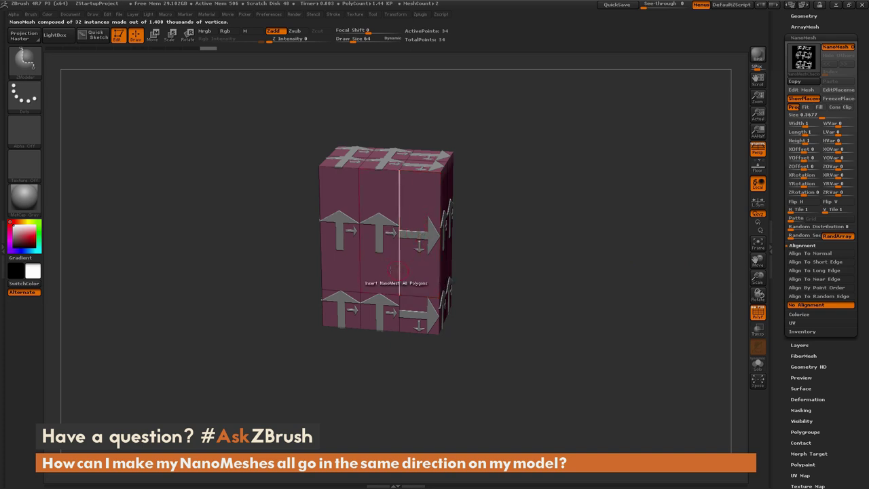
{"action": "left_click_drag", "start_coordinate": [556, 274], "coordinate": [558, 285]}
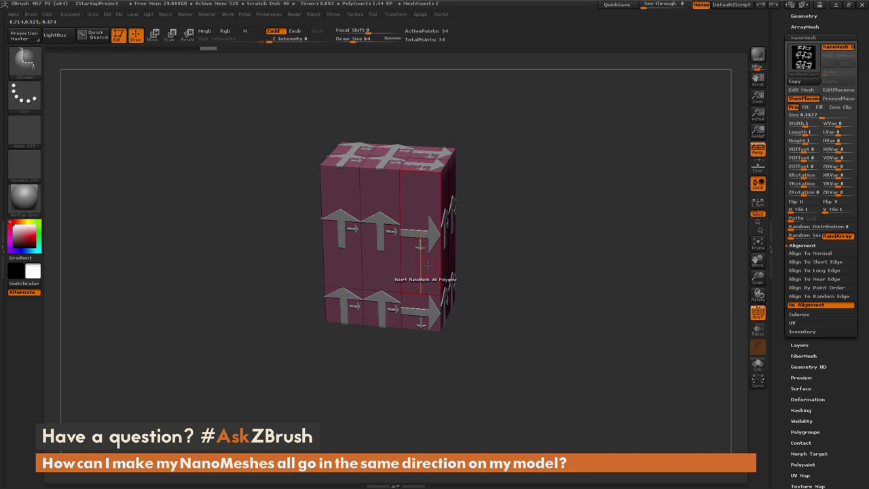
Choose the ZModeler Spin Edges action with the A Single Poly target.
{"action": "key", "text": "space"}
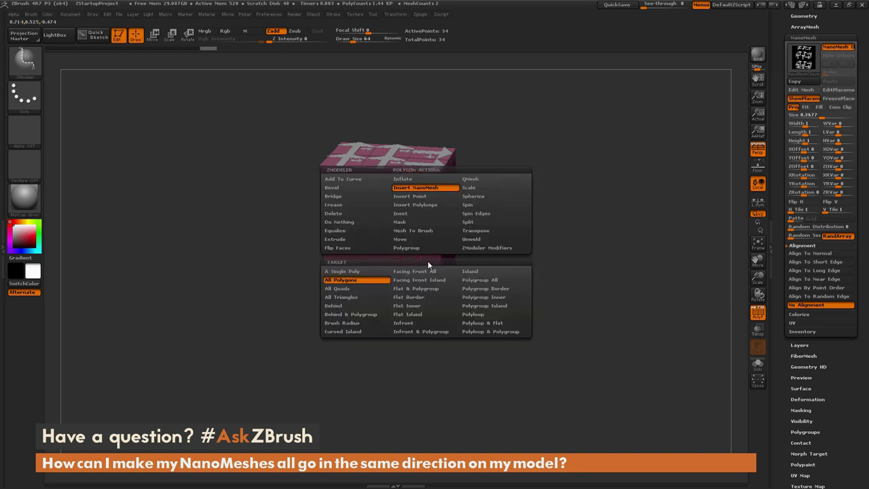
{"action": "left_click", "coordinate": [489, 214]}
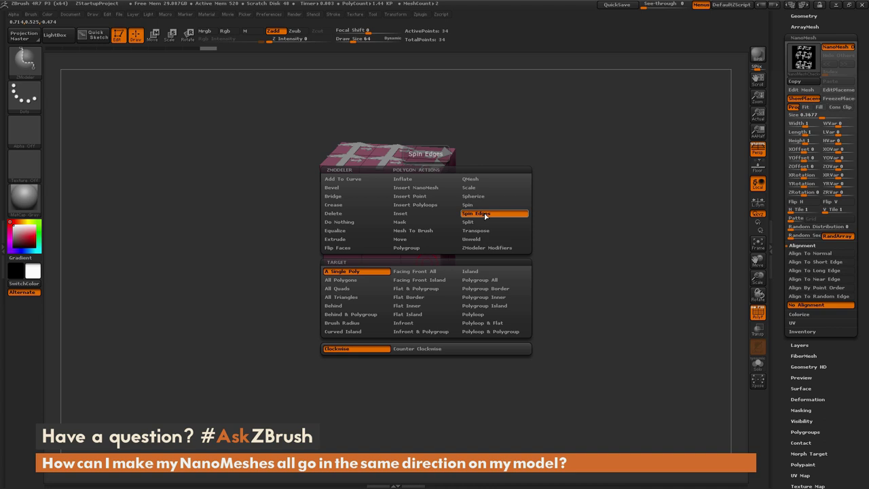
{"action": "left_click", "coordinate": [372, 273]}
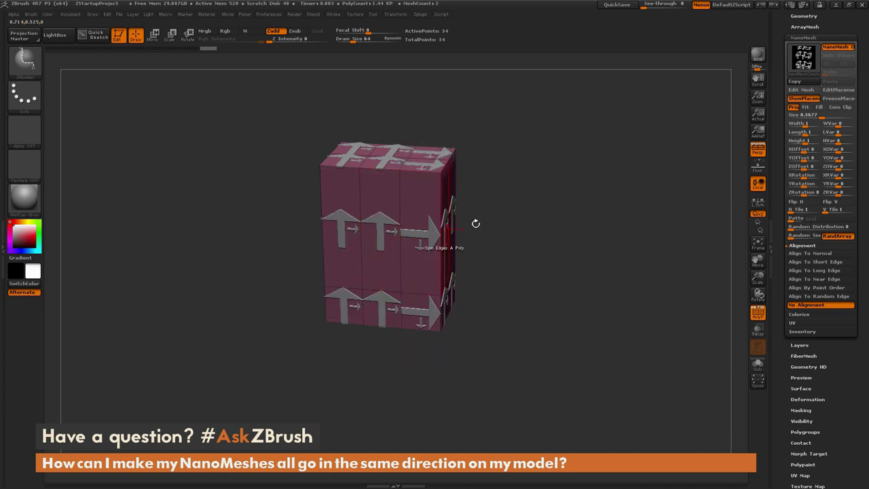
{"action": "left_click_drag", "start_coordinate": [398, 246], "coordinate": [420, 258]}
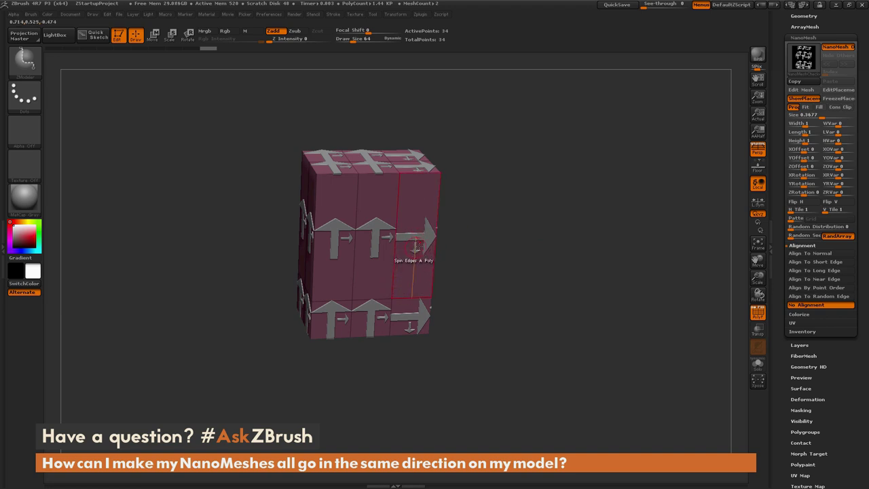
Spin the right-middle, bottom-right and two left-side arrows until each points up.
{"action": "left_click", "coordinate": [407, 262]}
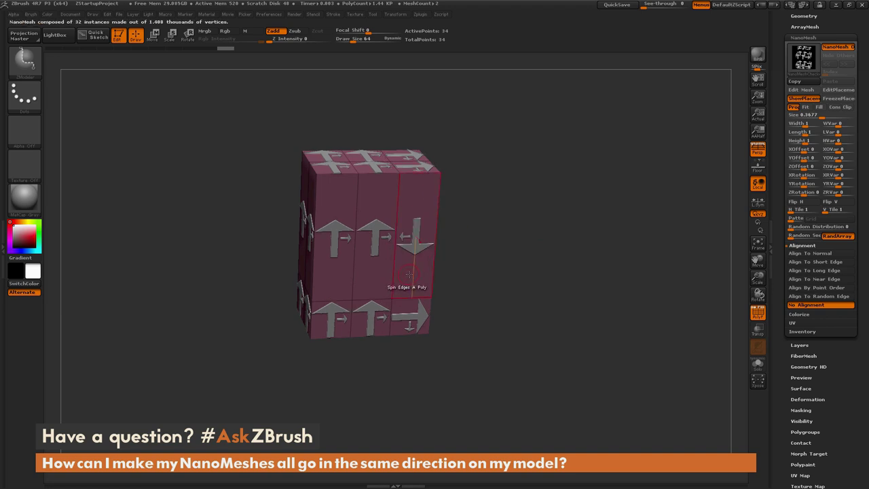
{"action": "left_click", "coordinate": [408, 262]}
{"action": "left_click", "coordinate": [408, 262]}
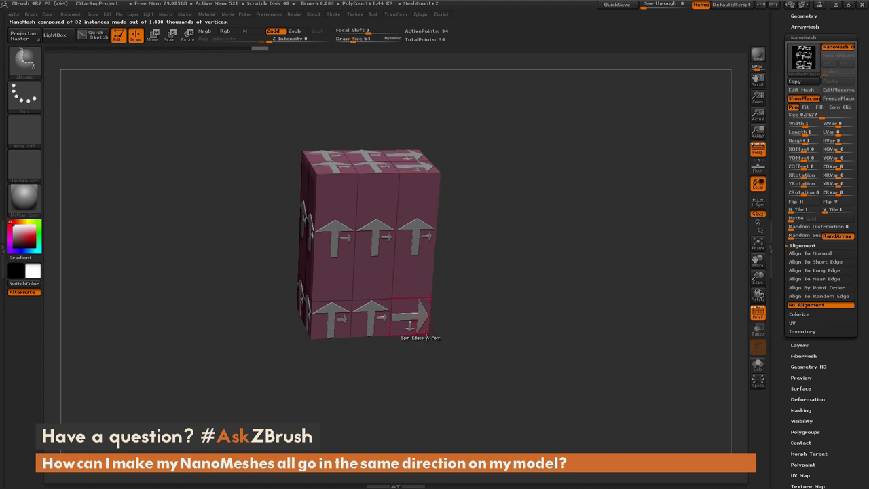
{"action": "left_click", "coordinate": [403, 304]}
{"action": "left_click", "coordinate": [403, 303]}
{"action": "left_click", "coordinate": [404, 304]}
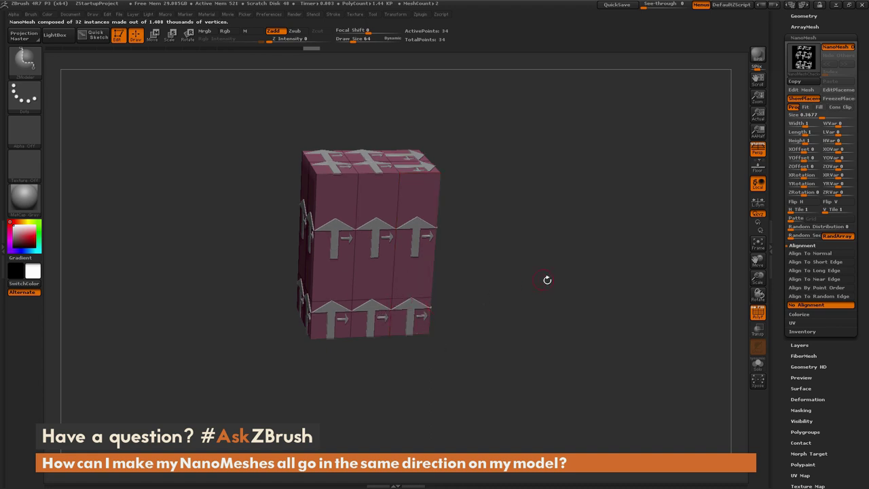
{"action": "mouse_move", "coordinate": [547, 279]}
{"action": "left_mouse_down"}
{"action": "mouse_move", "coordinate": [540, 257]}
{"action": "mouse_move", "coordinate": [571, 256]}
{"action": "mouse_move", "coordinate": [581, 229]}
{"action": "mouse_move", "coordinate": [569, 237]}
{"action": "mouse_move", "coordinate": [592, 255]}
{"action": "mouse_move", "coordinate": [557, 275]}
{"action": "left_mouse_up"}
{"action": "left_click", "coordinate": [399, 316]}
{"action": "left_click", "coordinate": [401, 275]}
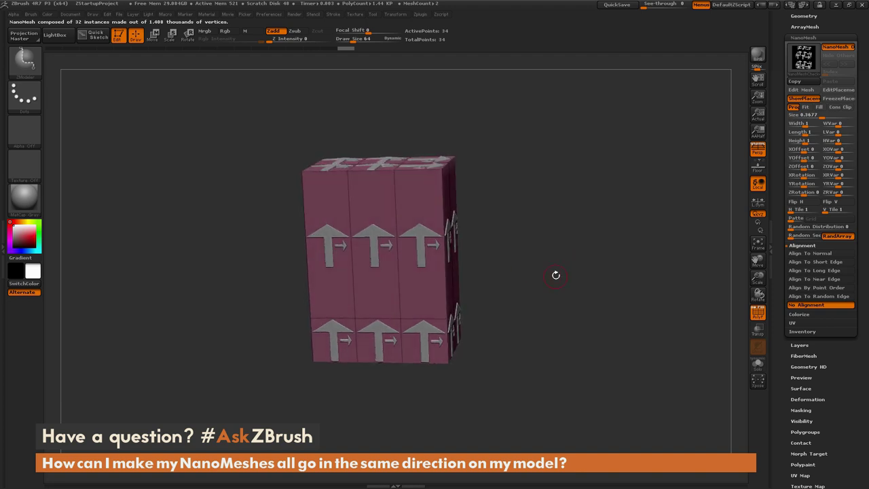
{"action": "left_click", "coordinate": [808, 253]}
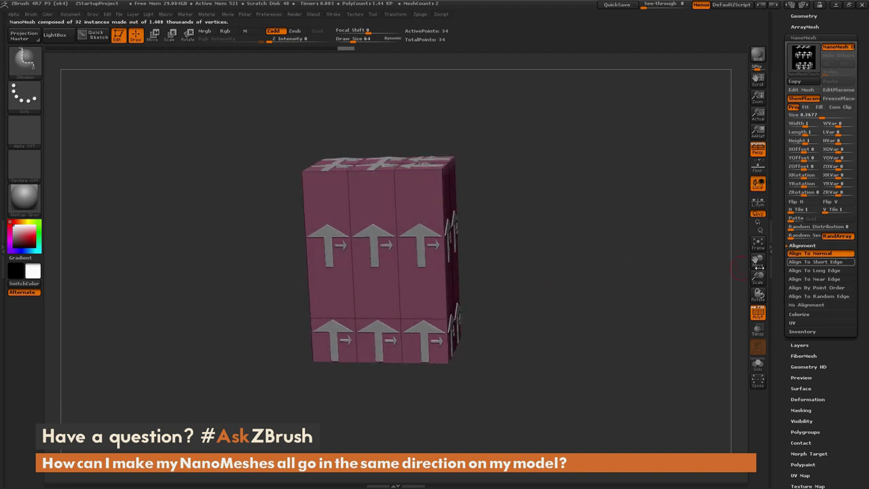
{"action": "left_click", "coordinate": [430, 288]}
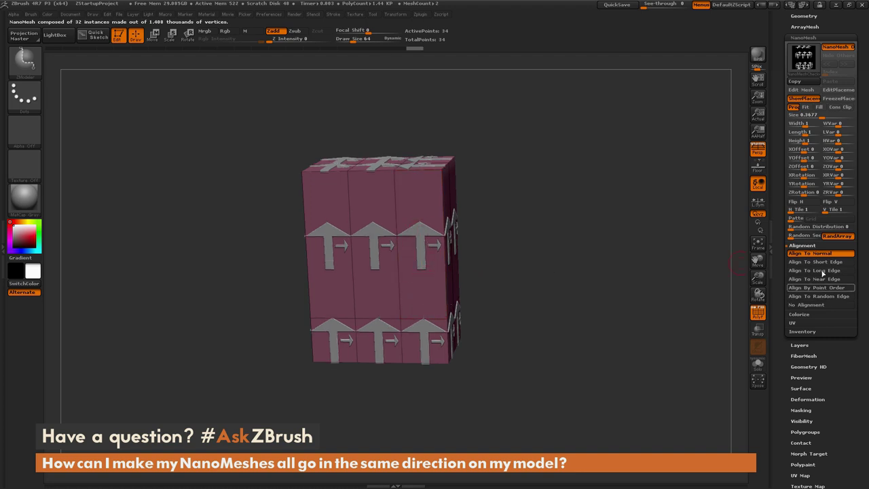
{"action": "left_click", "coordinate": [815, 305]}
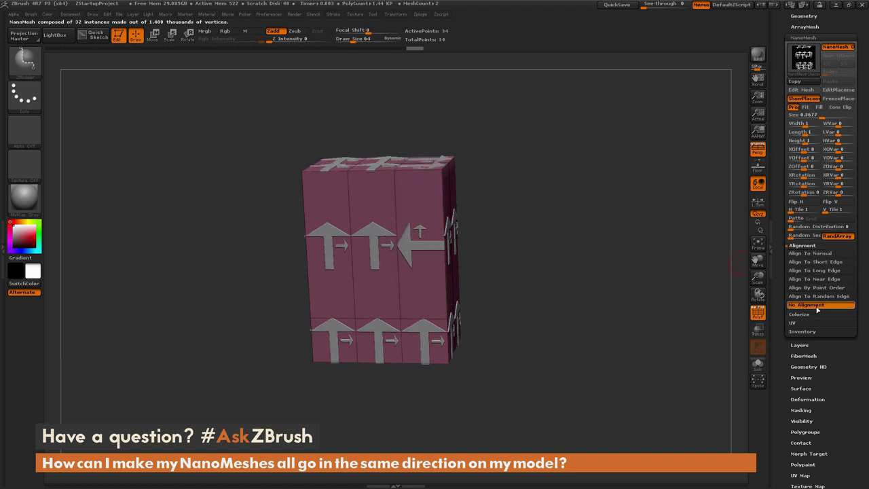
{"action": "left_click", "coordinate": [417, 301]}
Spin the centre and surrounding top-face arrows so they all point the same way.
{"action": "left_click_drag", "start_coordinate": [593, 215], "coordinate": [539, 220]}
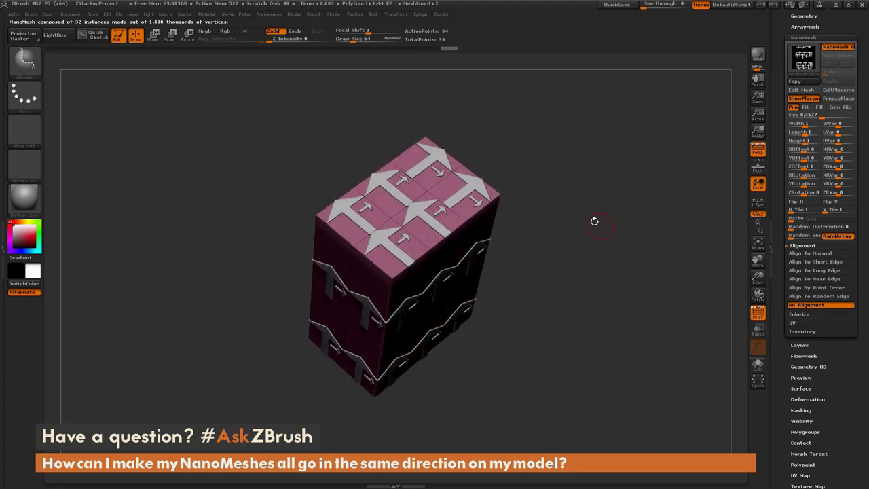
{"action": "left_click", "coordinate": [427, 233]}
{"action": "left_click", "coordinate": [392, 262]}
{"action": "left_click", "coordinate": [392, 261]}
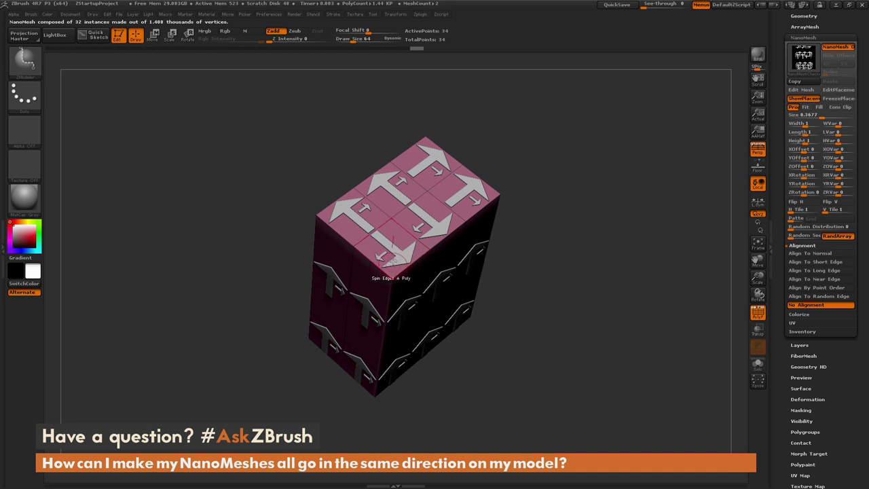
{"action": "left_click", "coordinate": [432, 212]}
{"action": "left_click", "coordinate": [468, 197]}
{"action": "left_click", "coordinate": [468, 197]}
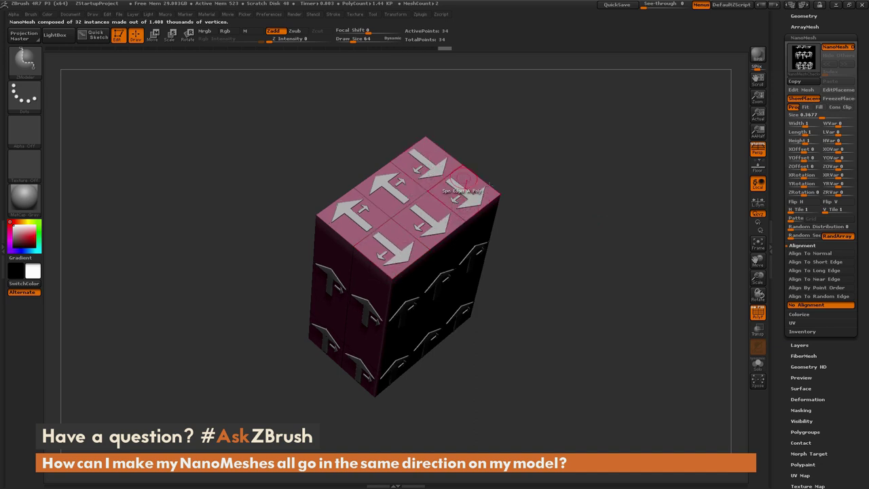
{"action": "left_click", "coordinate": [465, 158]}
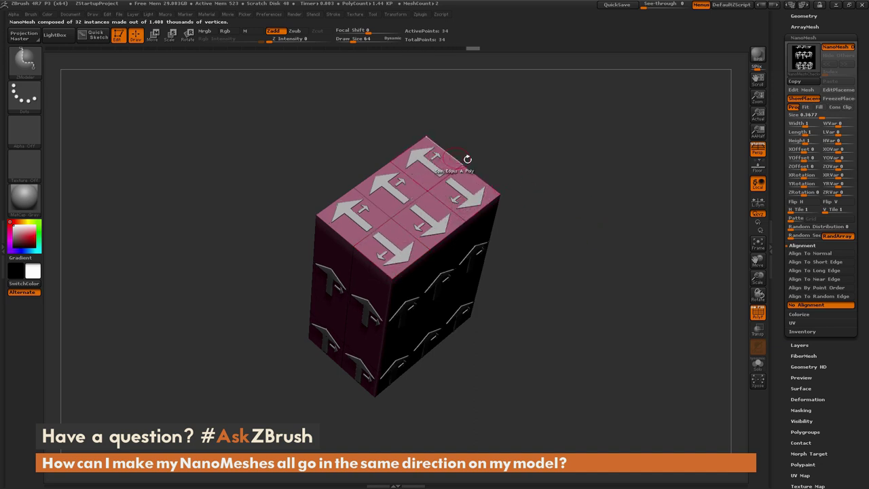
Orbit back to a straight front view to inspect the arrows.
{"action": "left_click_drag", "start_coordinate": [516, 160], "coordinate": [483, 196]}
{"action": "left_click_drag", "start_coordinate": [557, 229], "coordinate": [490, 249]}
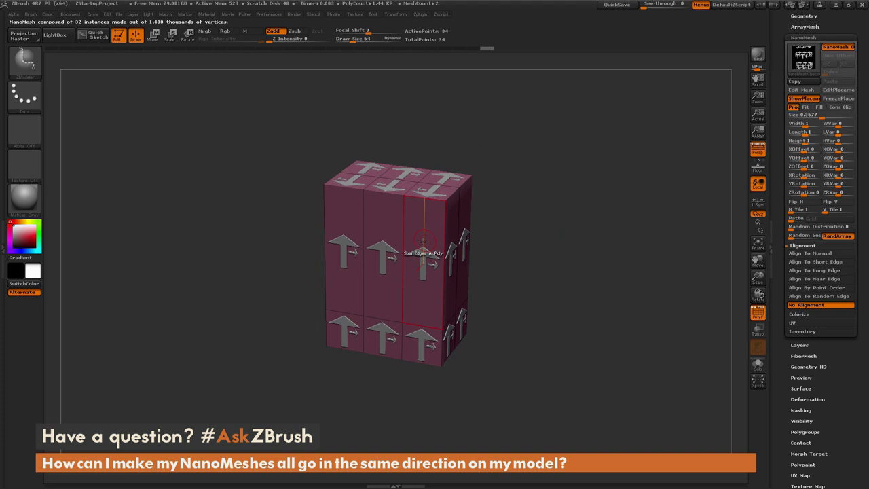
{"action": "mouse_move", "coordinate": [578, 249]}
{"action": "left_mouse_down"}
{"action": "mouse_move", "coordinate": [594, 243]}
{"action": "mouse_move", "coordinate": [589, 252]}
{"action": "mouse_move", "coordinate": [590, 244]}
{"action": "left_mouse_up"}
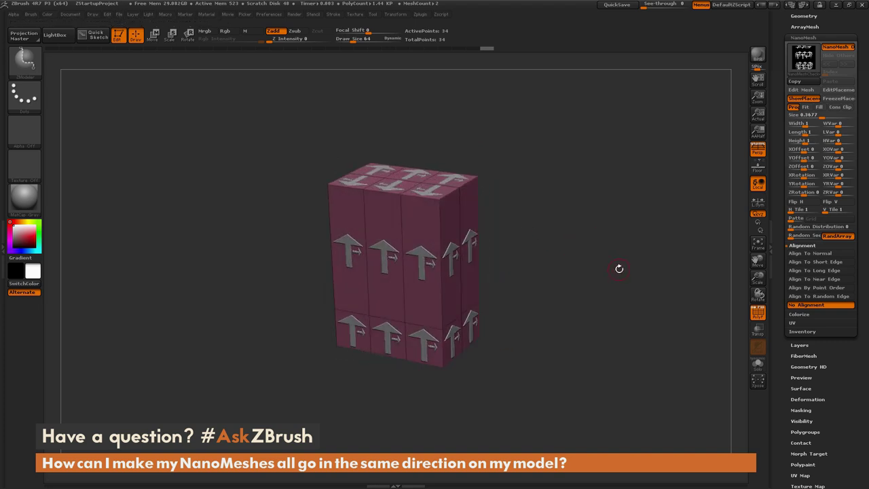